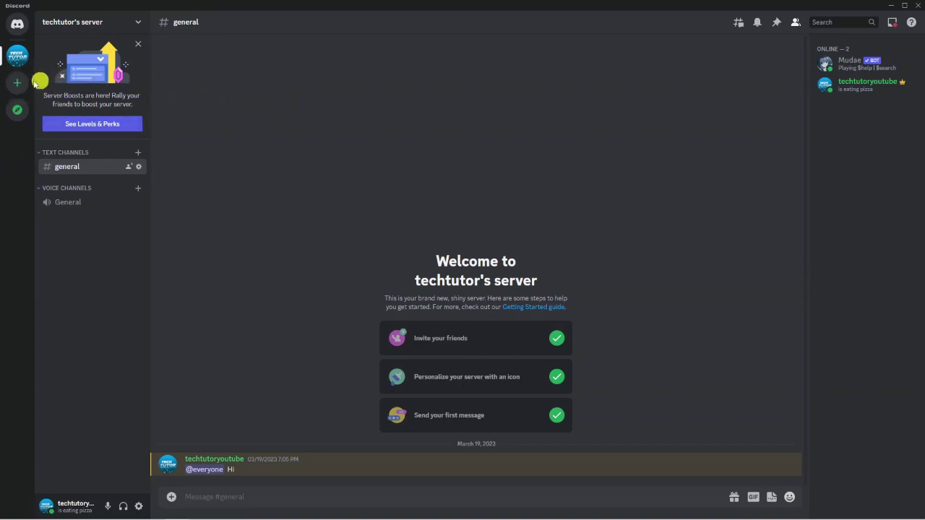
Begin creating a new server from the server sidebar's Add a Server button
left_click(19, 82)
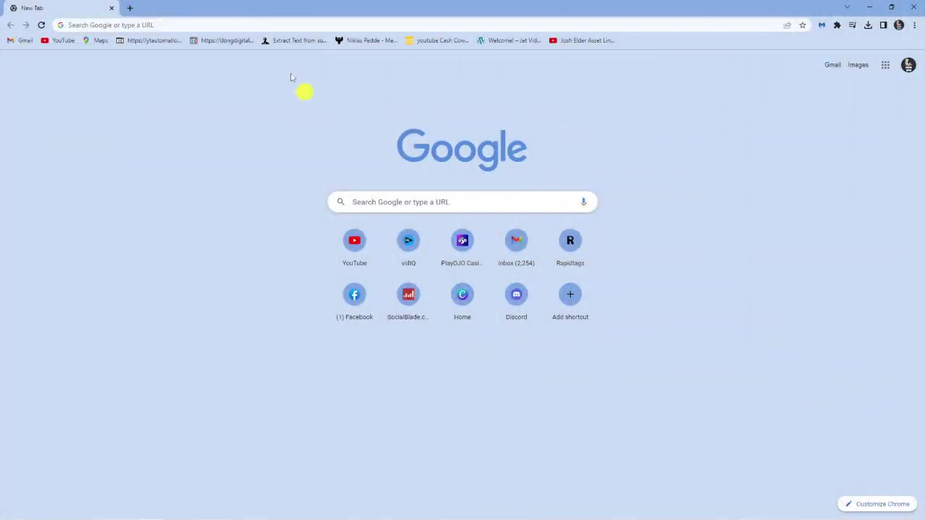
Go to top.gg in Chrome
left_click(140, 24)
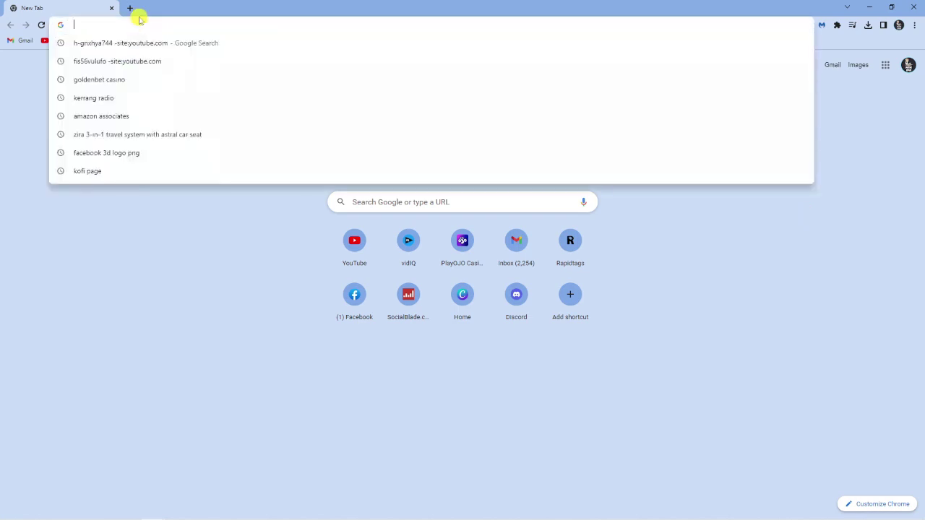
type("top.g")
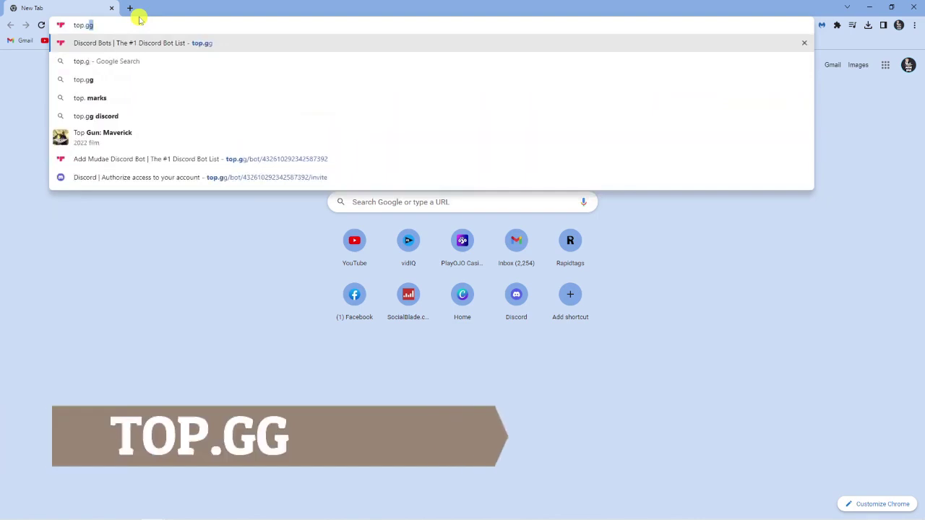
type("g")
key("Return")
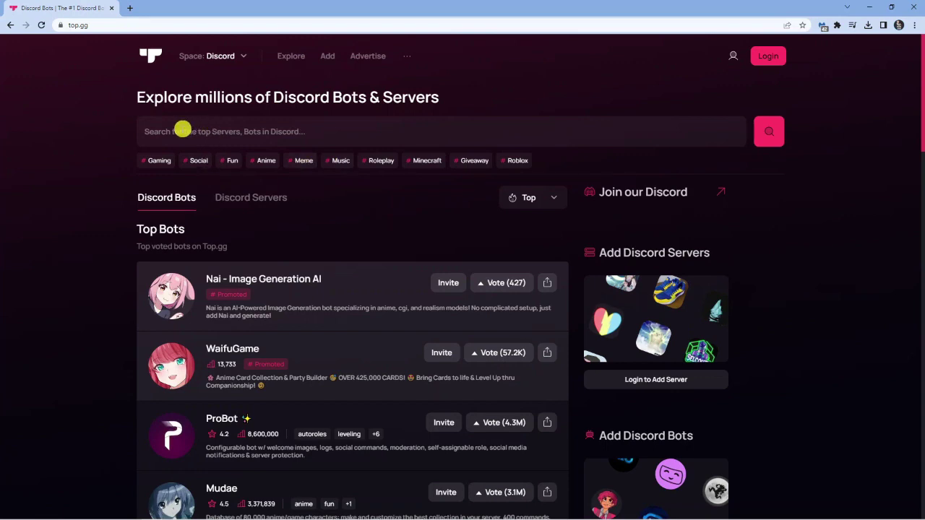
Search top.gg for 'green bot'
left_click(183, 128)
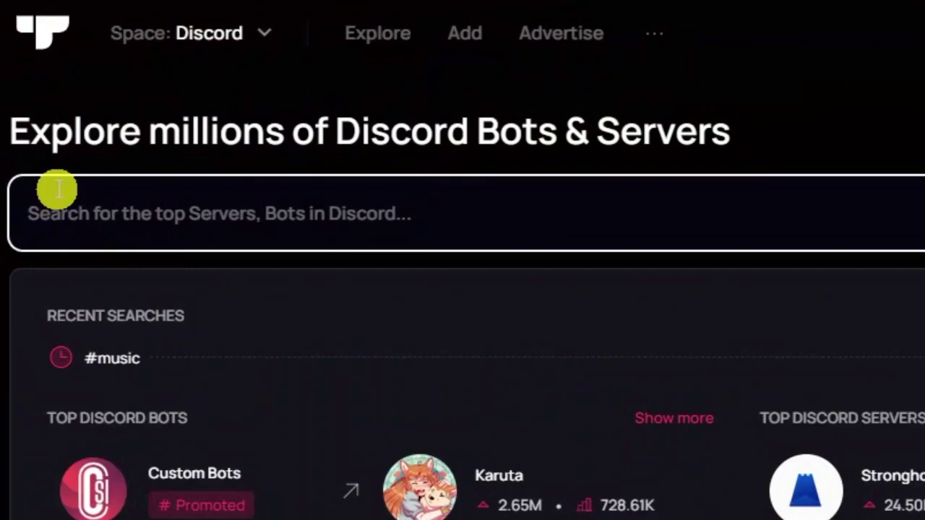
type("green b")
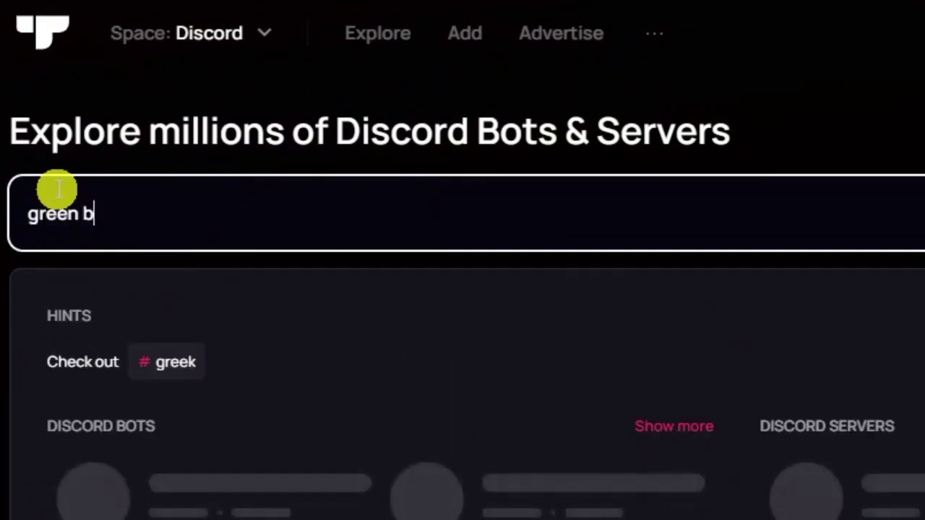
type("ot")
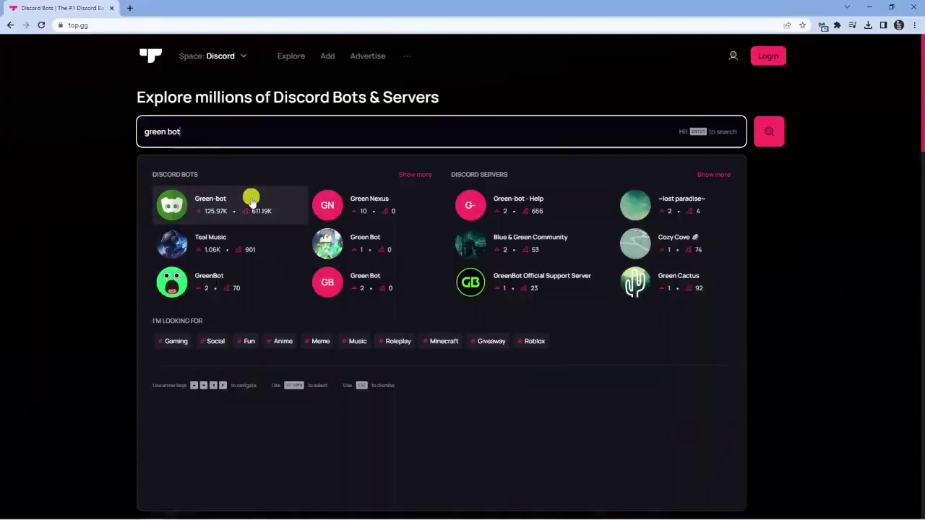
key("Return")
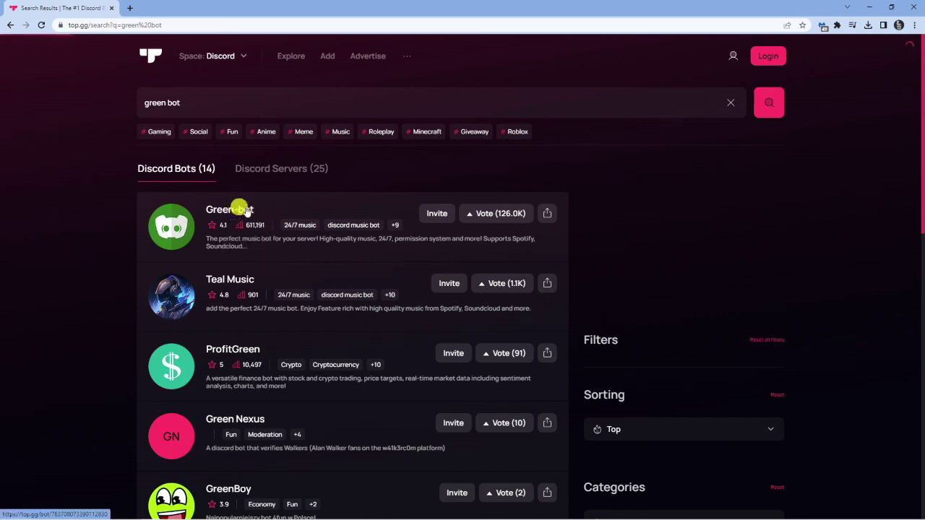
Open Green-bot's listing and start its Discord invite
left_click(245, 210)
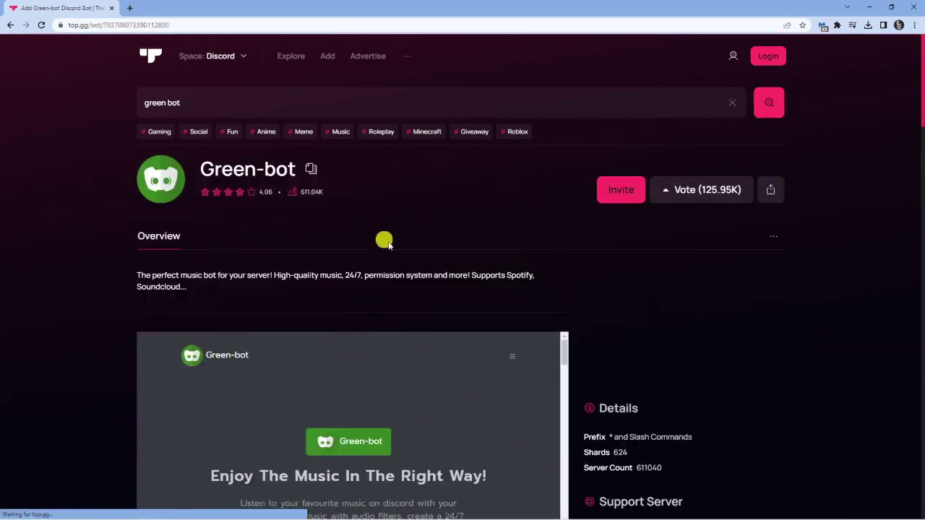
scroll(411, 256, "down", 2)
scroll(451, 295, "down", 2)
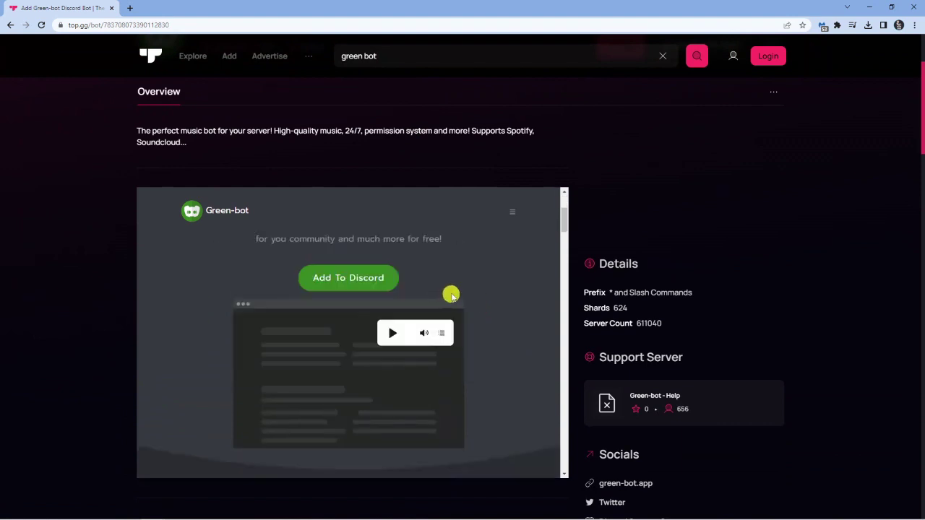
scroll(434, 311, "down", 5)
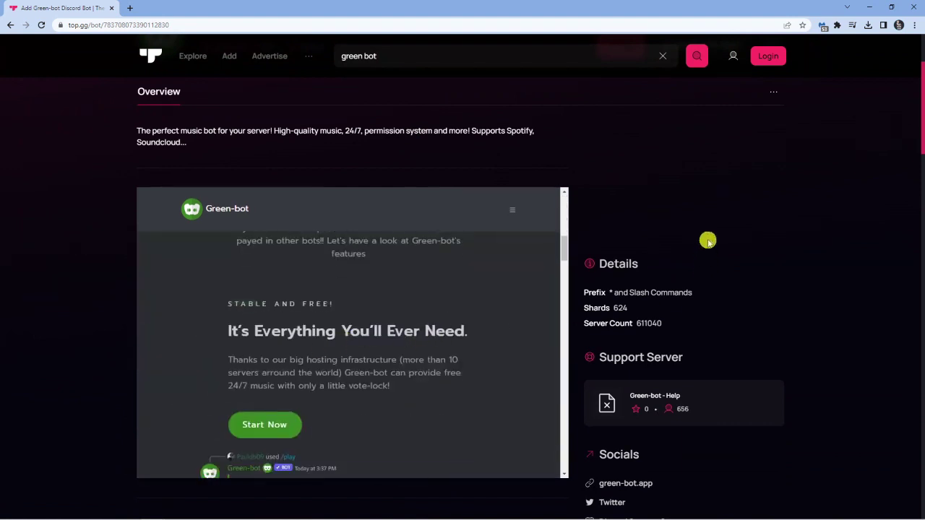
scroll(707, 241, "up", 2)
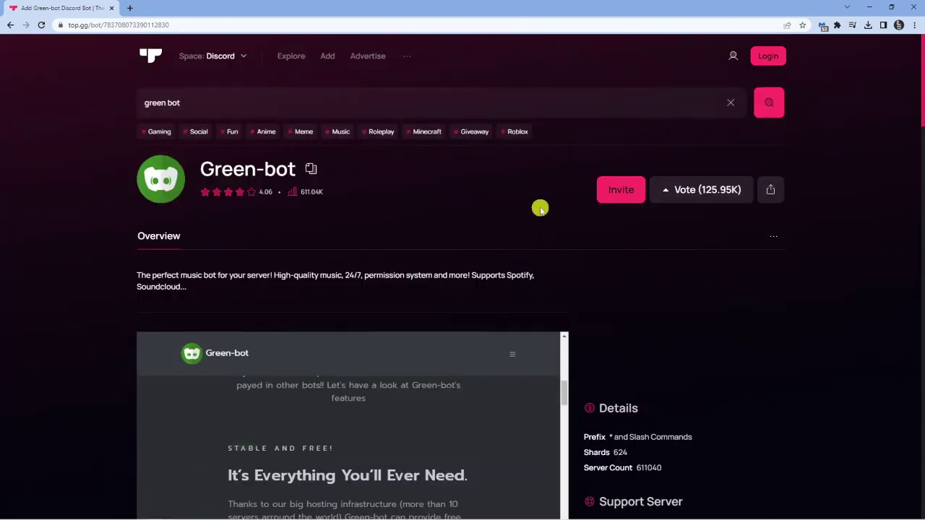
left_click(611, 190)
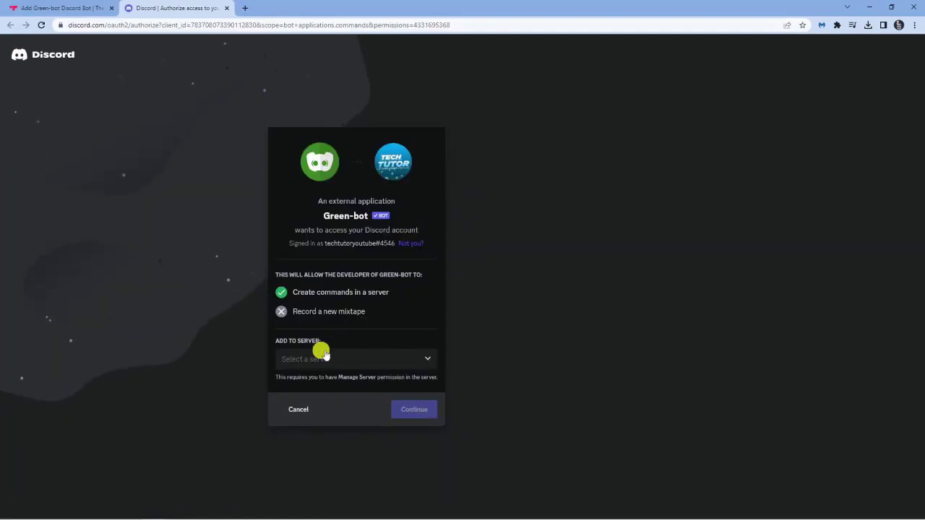
Add Green-bot to Tech Tutor's Music Bot server with Priority Speaker unchecked, and authorise
left_click(352, 357)
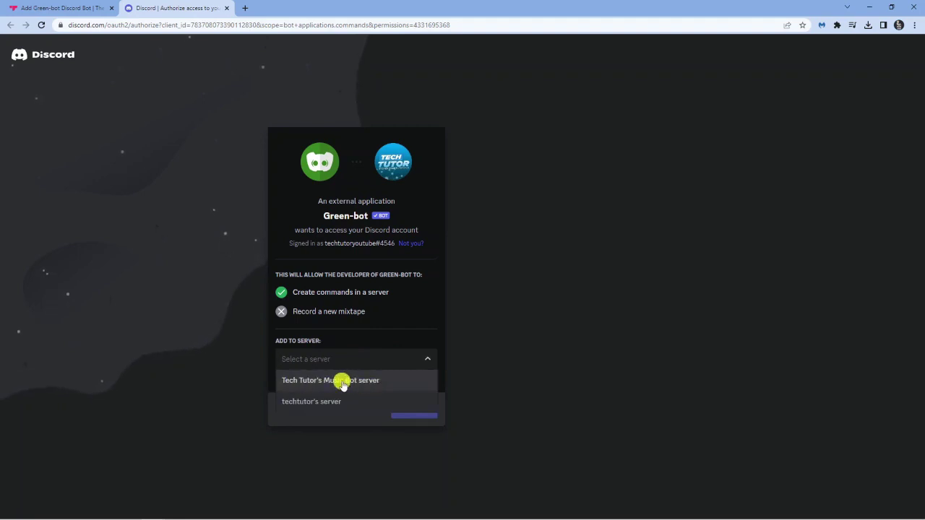
left_click(370, 380)
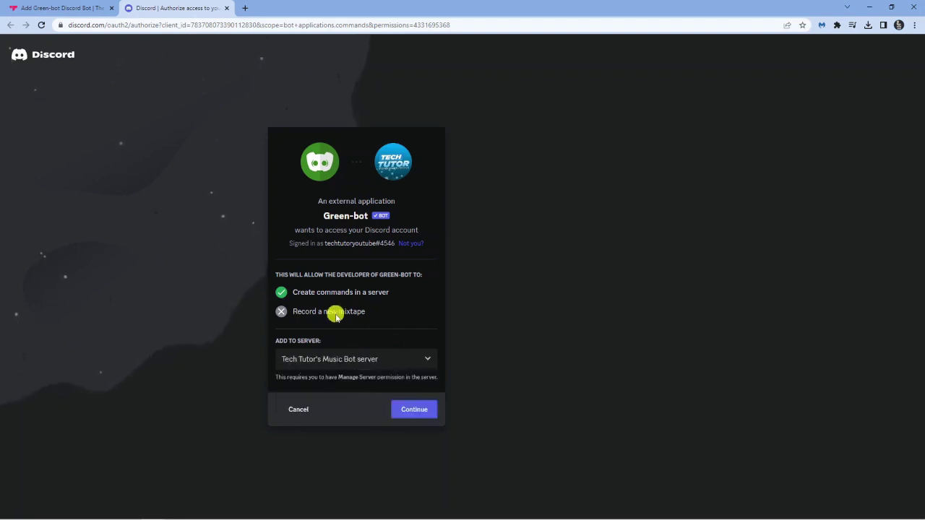
left_click(419, 409)
left_click(419, 364)
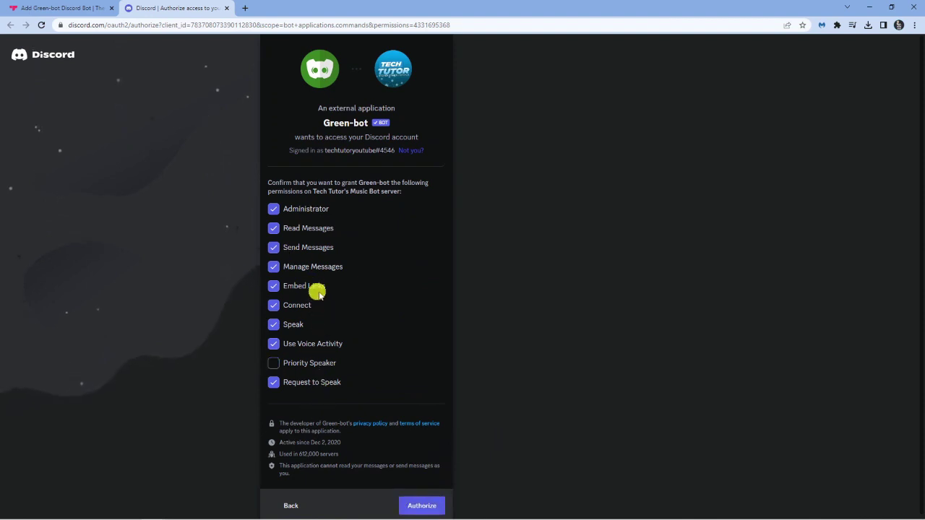
left_click(430, 505)
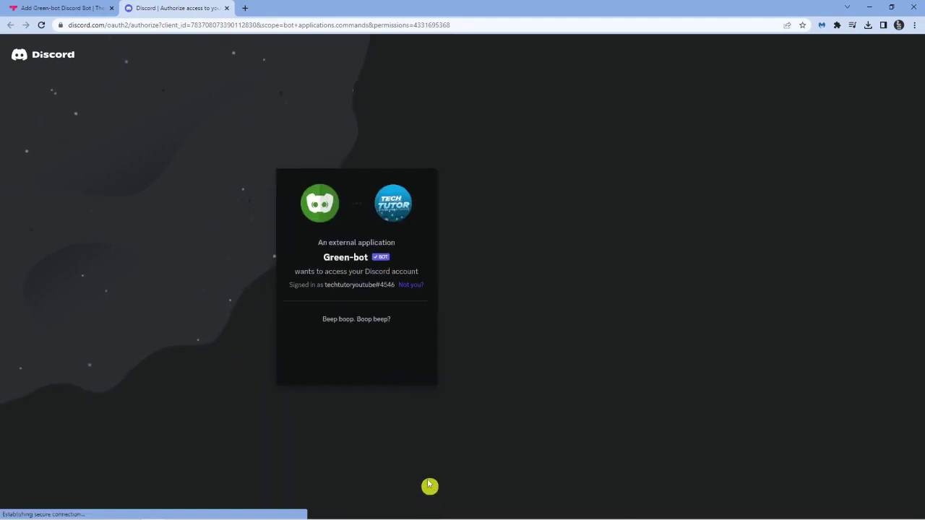
Pass the hCaptcha with the three egg-on-a-plate pictures, then return to the Discord app
left_click(304, 351)
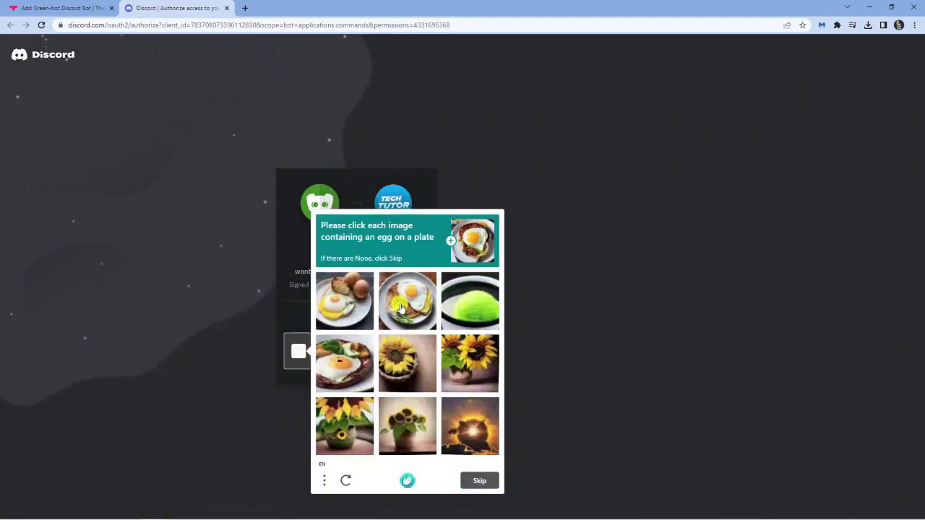
left_click(401, 307)
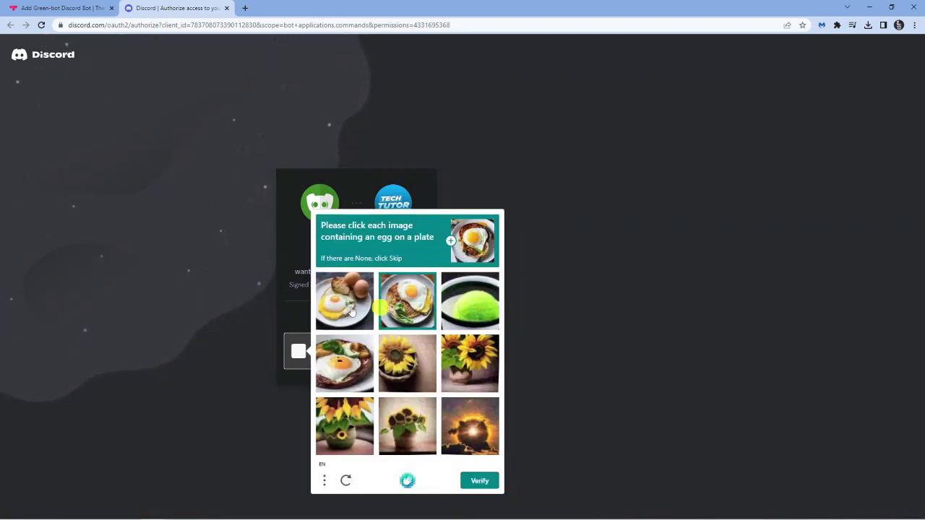
left_click(348, 306)
left_click(335, 349)
left_click(495, 480)
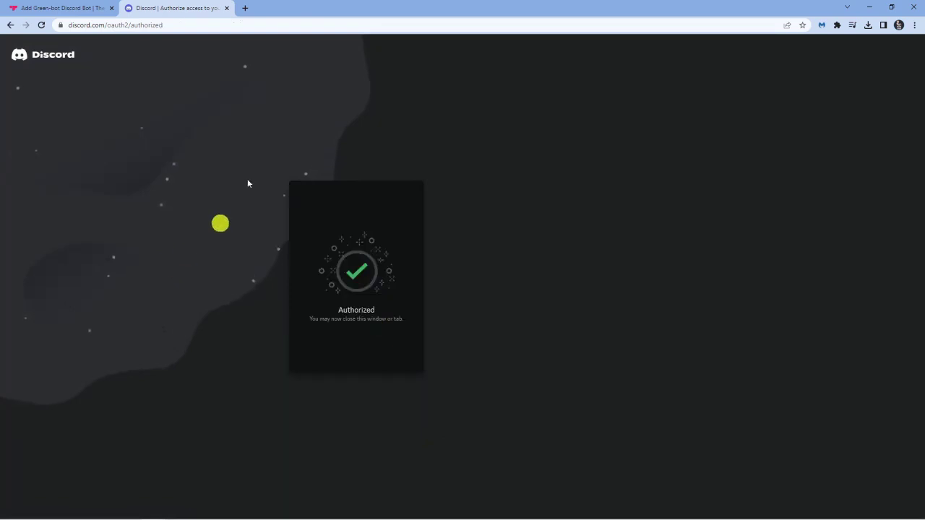
mouse_move(272, 516)
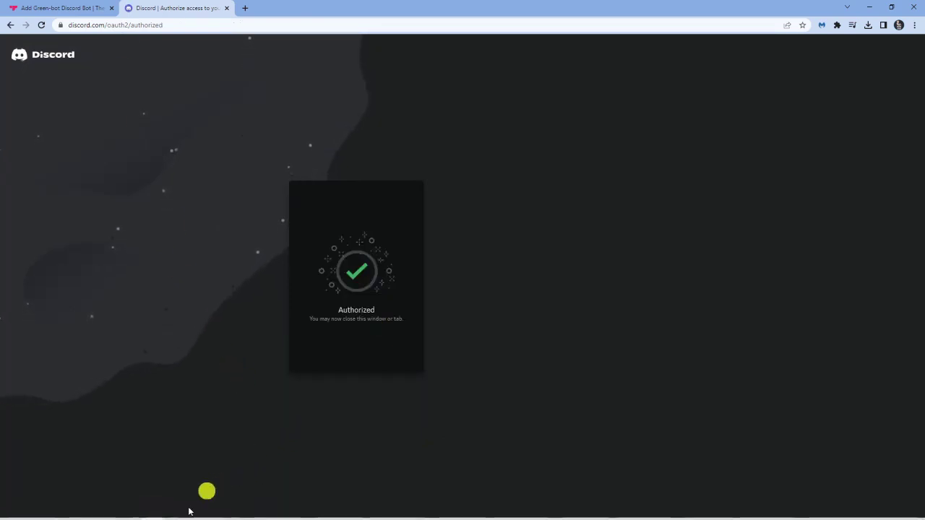
left_click(176, 511)
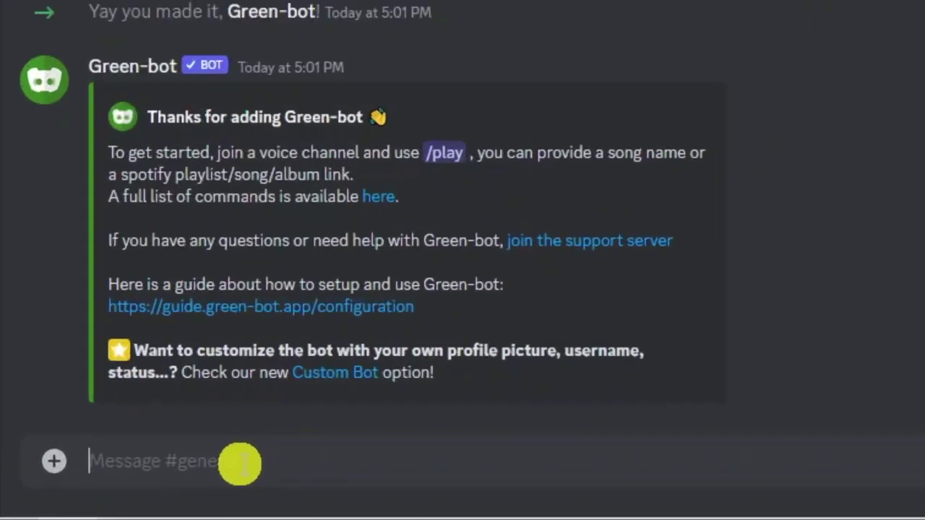
Send *help in #general to get Green-bot's Help Menu
type("*")
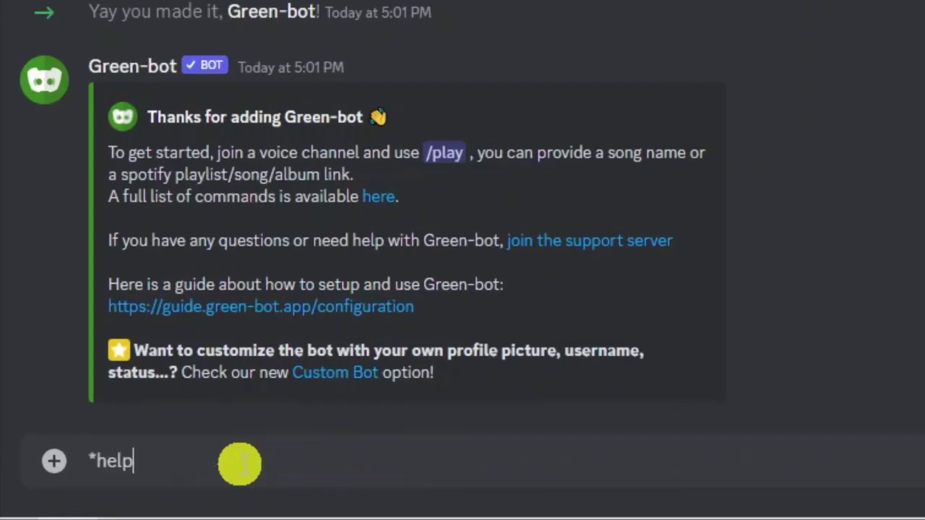
key("Return")
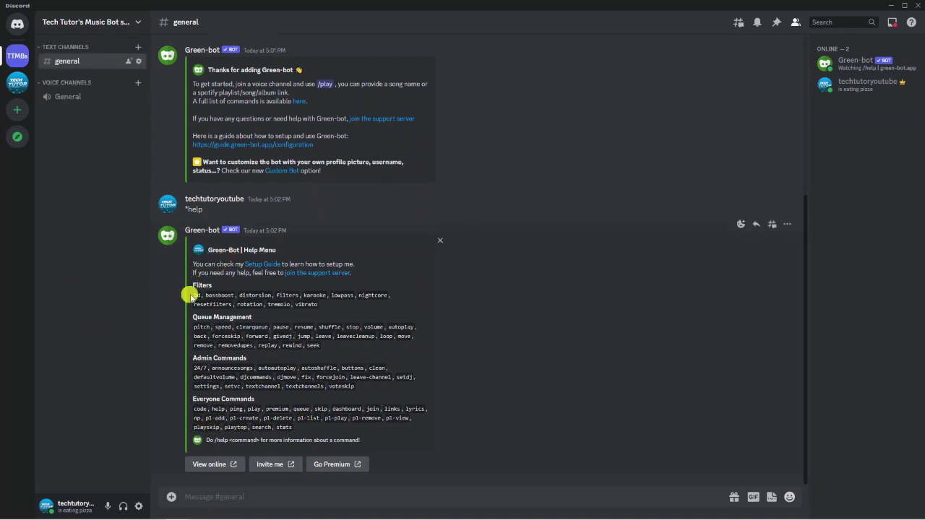
Join the General voice channel and set up a /play peaches command in #general
left_click(85, 99)
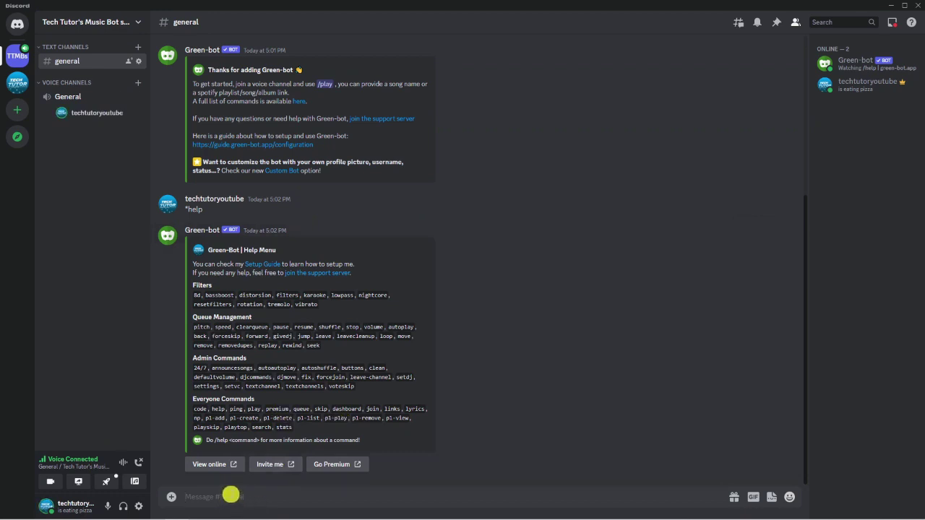
type("/play")
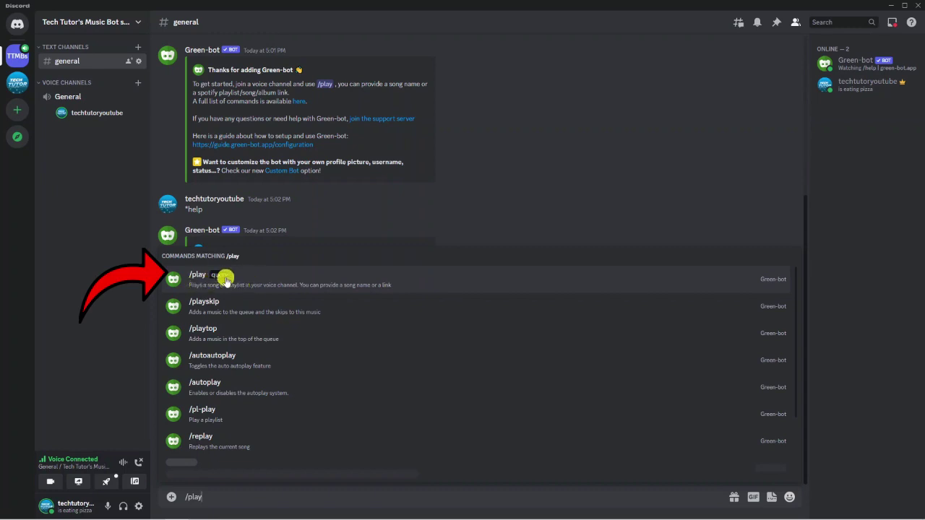
left_click(225, 280)
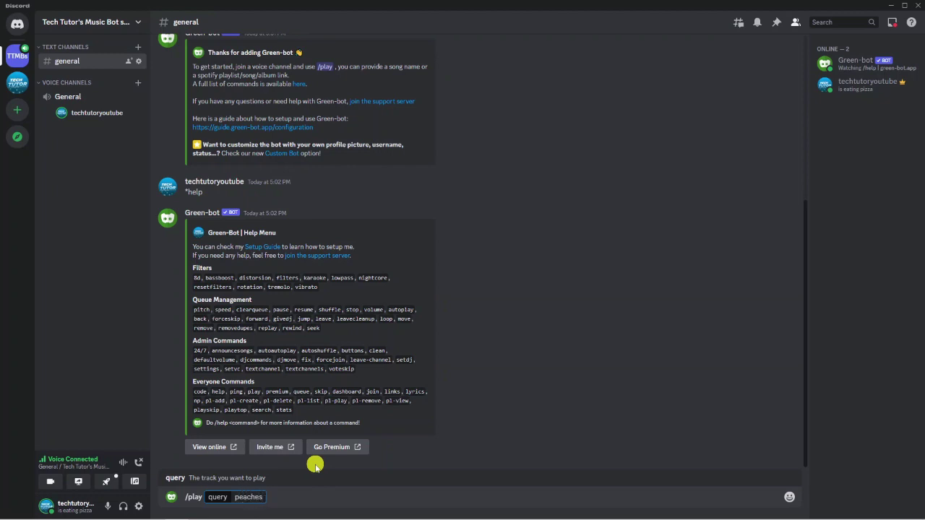
Send /play peaches, then set Green-bot's user volume to 19%
key("Return")
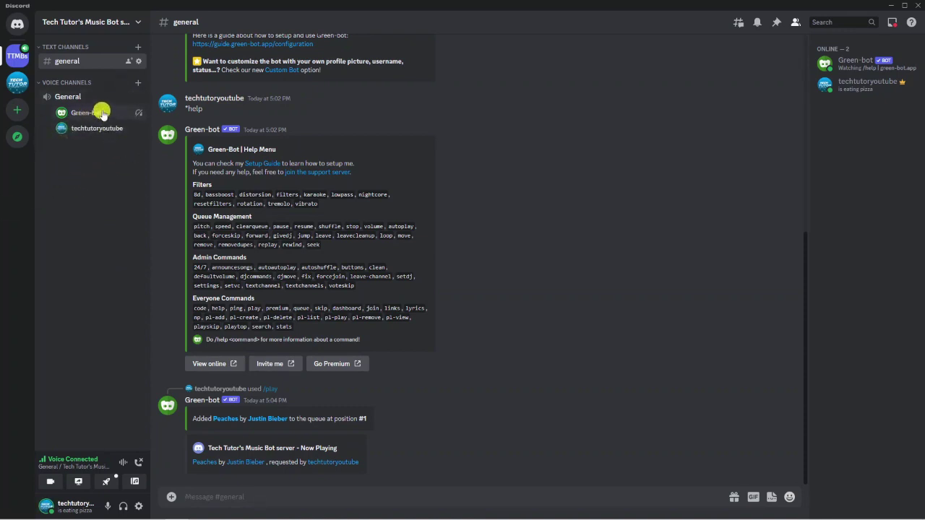
right_click(108, 113)
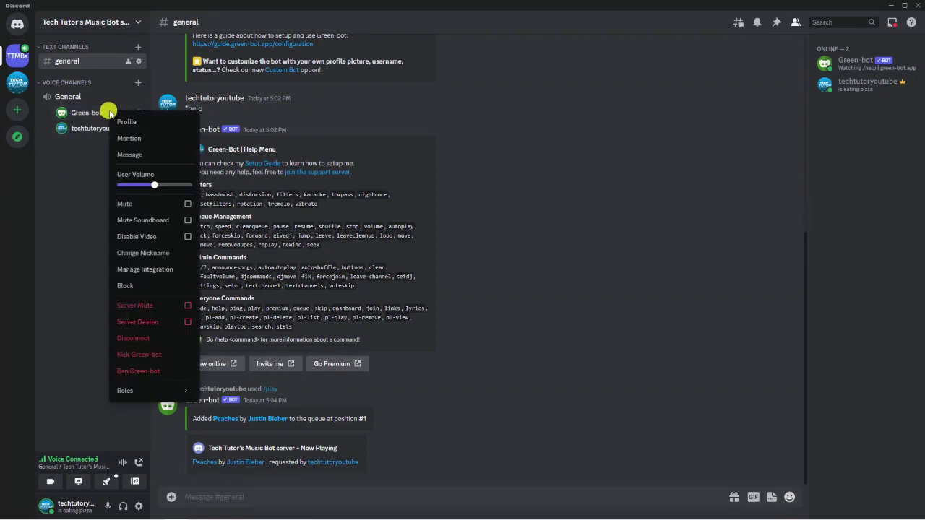
mouse_move(156, 184)
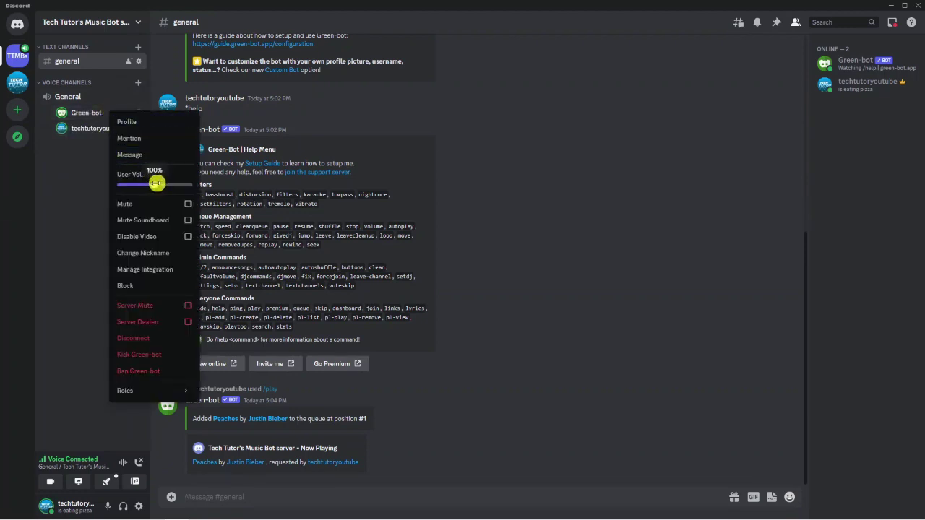
mouse_move(156, 184)
left_mouse_down()
mouse_move(119, 184)
mouse_move(128, 185)
left_mouse_up()
left_click(76, 214)
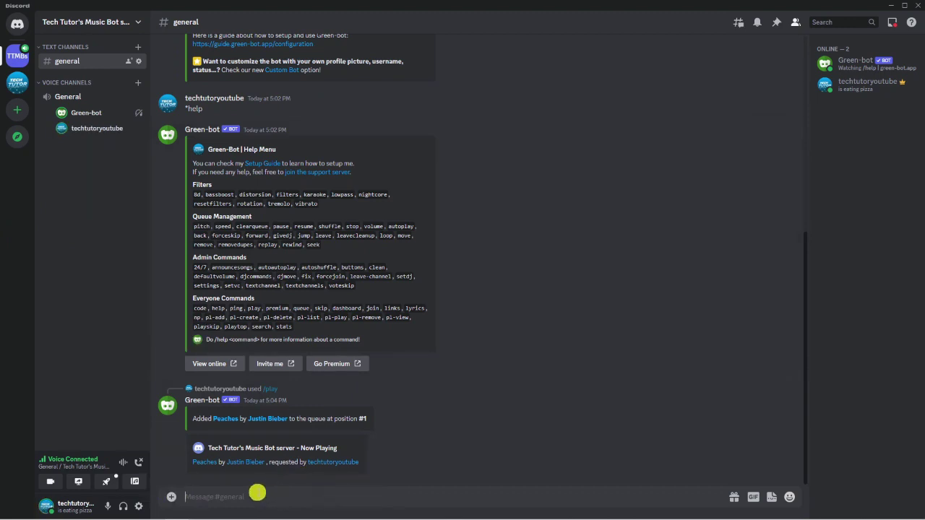
Send /stop to end Green-bot's music and disconnect from the General voice channel
type("/")
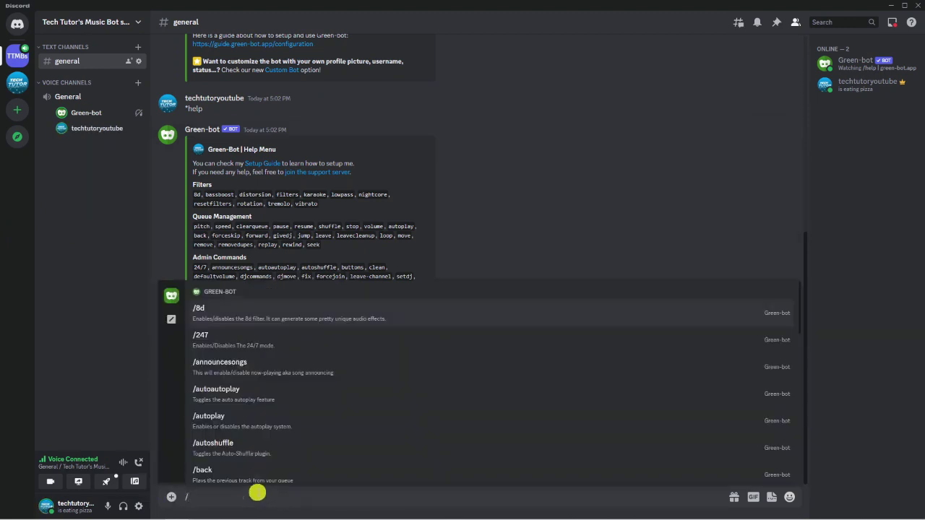
type("stop")
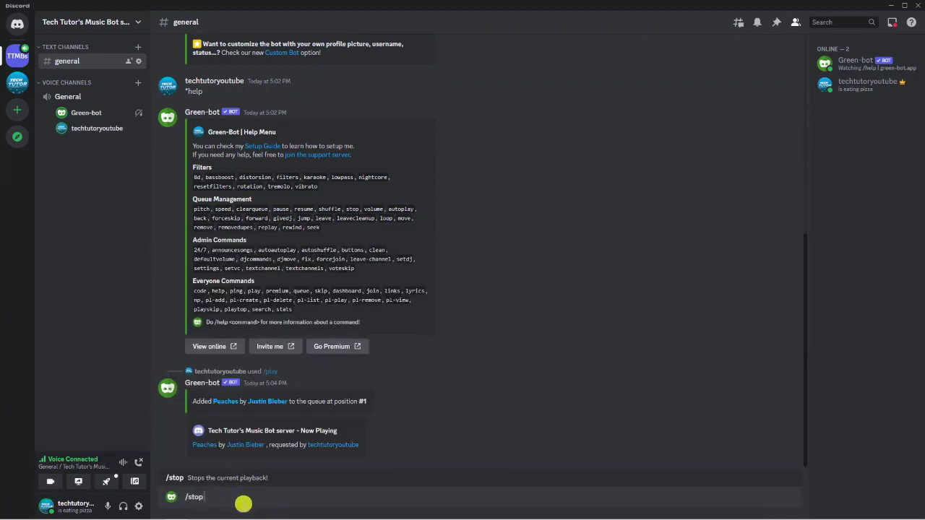
key("Return")
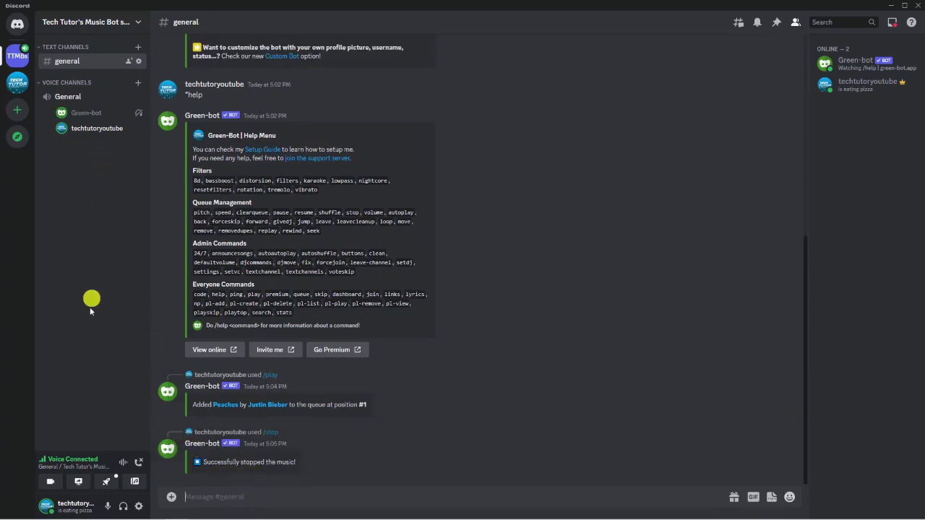
left_click(141, 465)
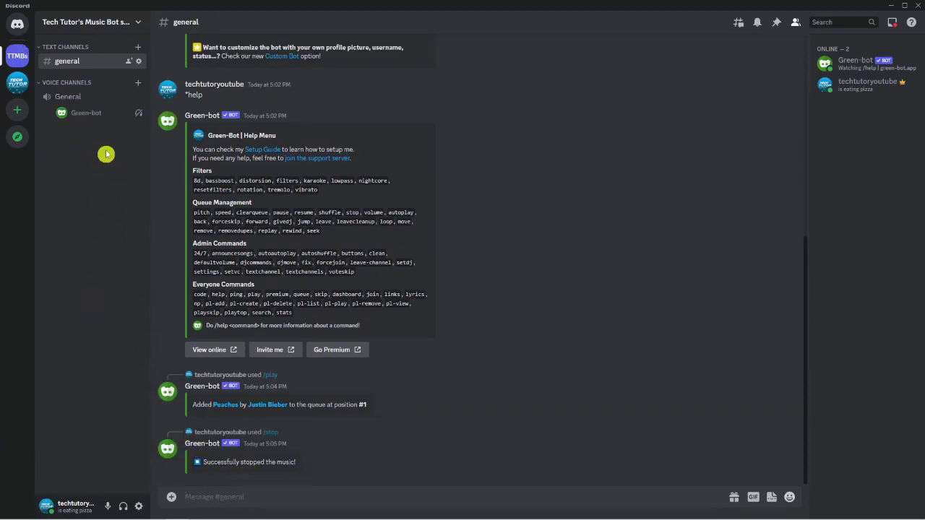